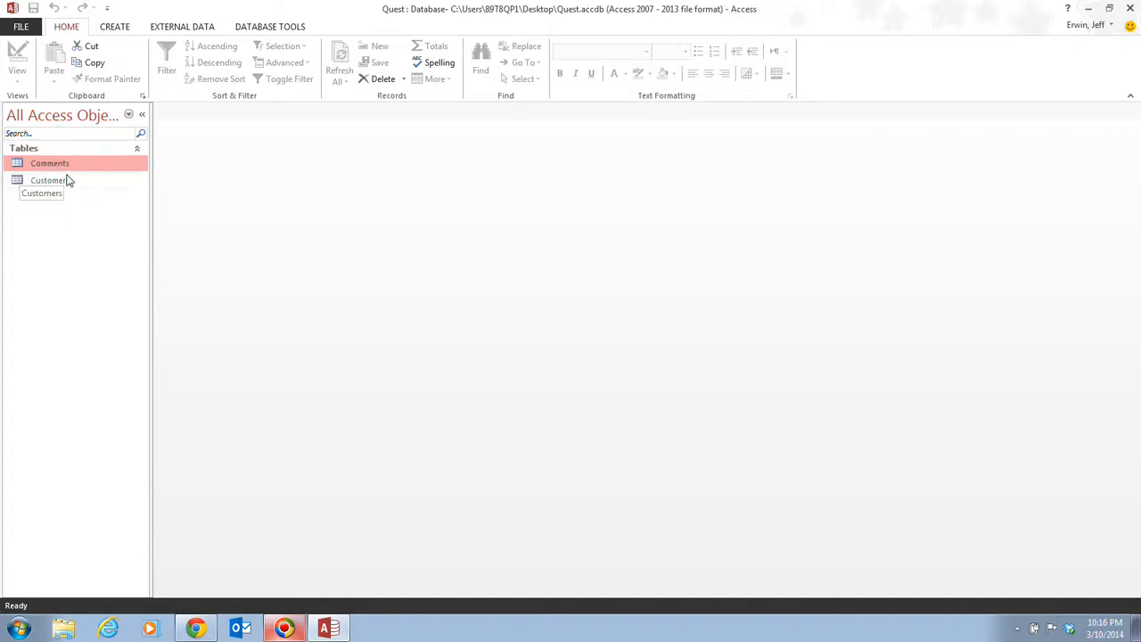
Open the Customers table and Tab through the first record's fields into the second record
double_click(69, 181)
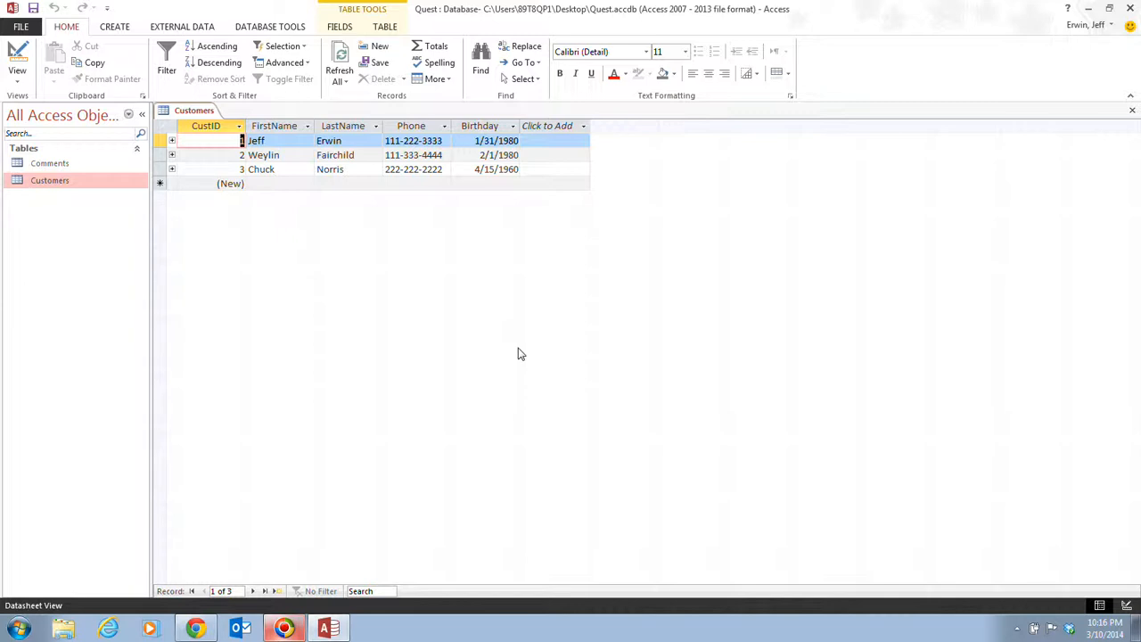
key(Tab)
key(Tab)
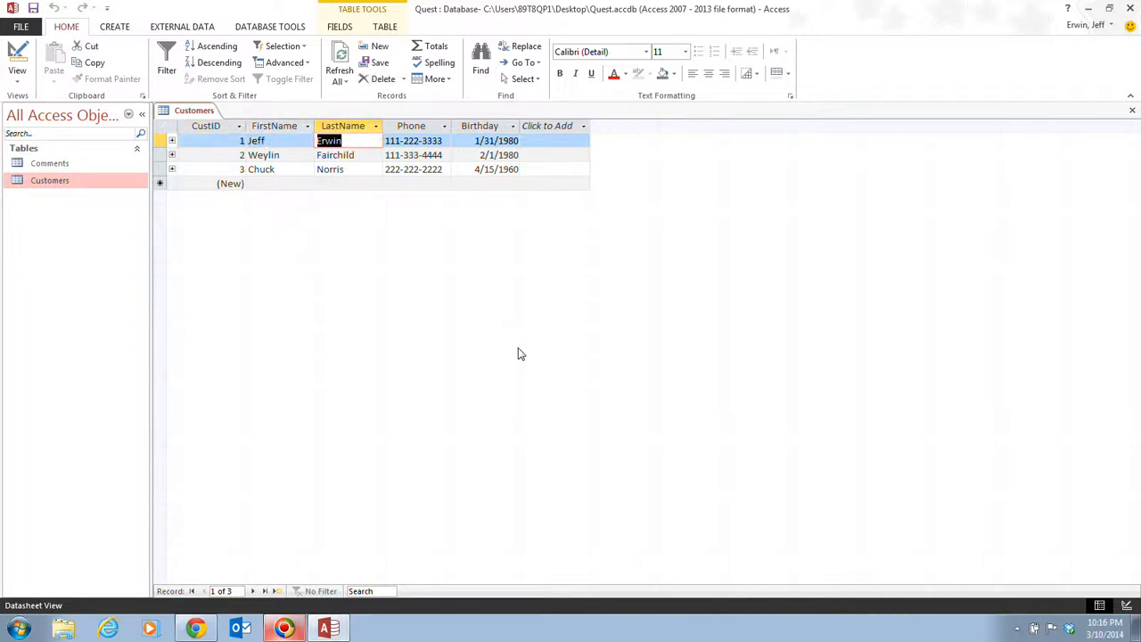
key(Tab)
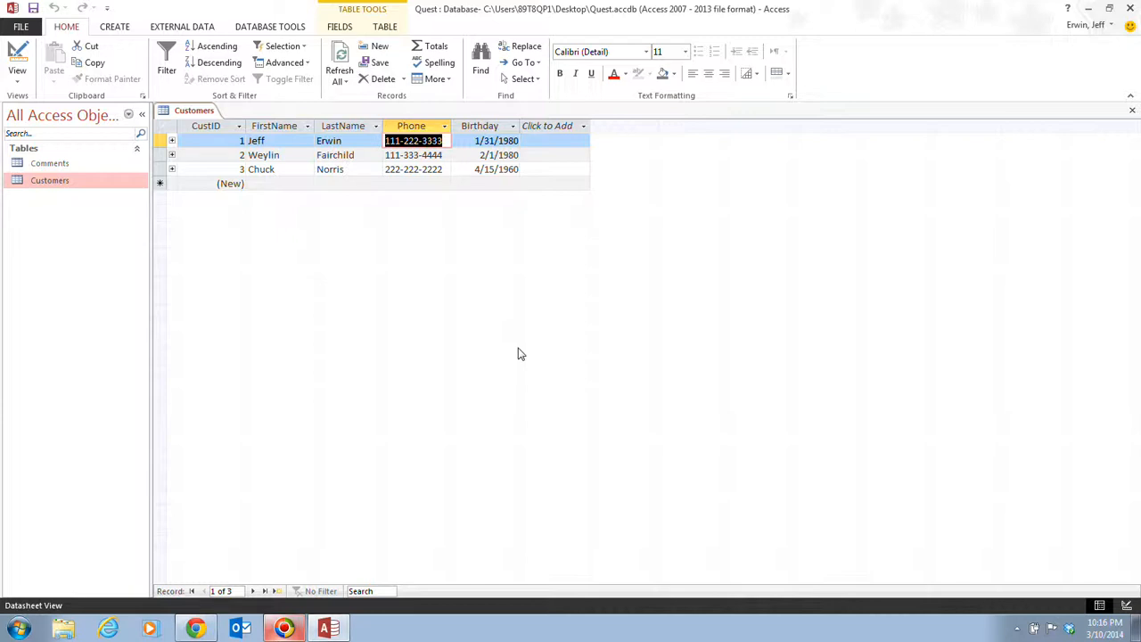
key(Tab)
key(Tab)
key(Tab)
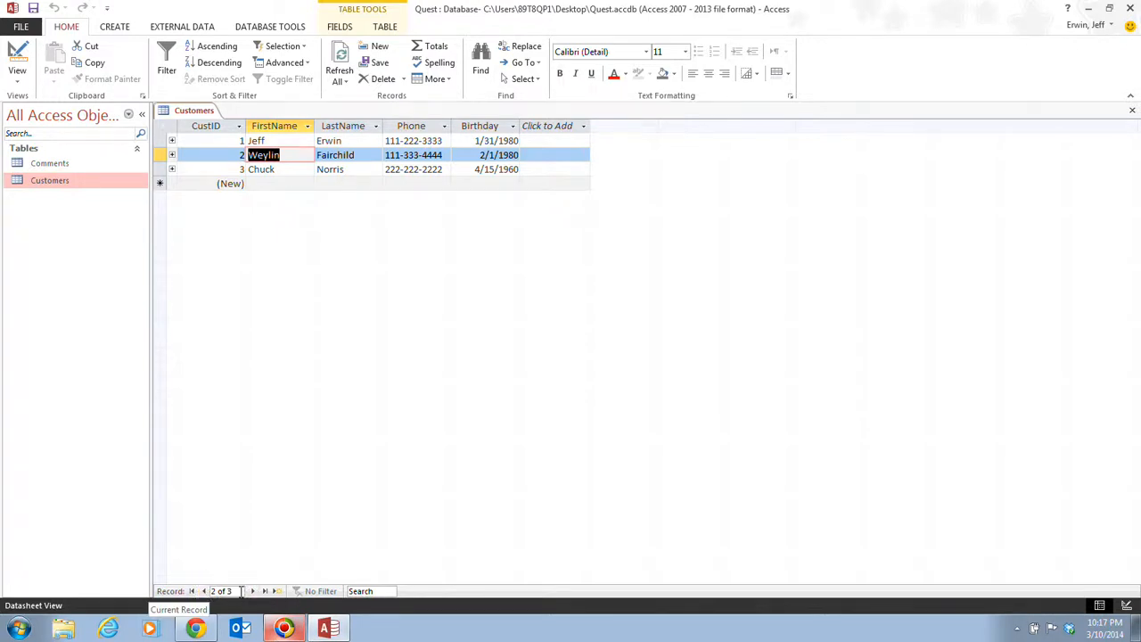
Go to the previous record, then the next, then the blank new-record row's FirstName cell
click(204, 591)
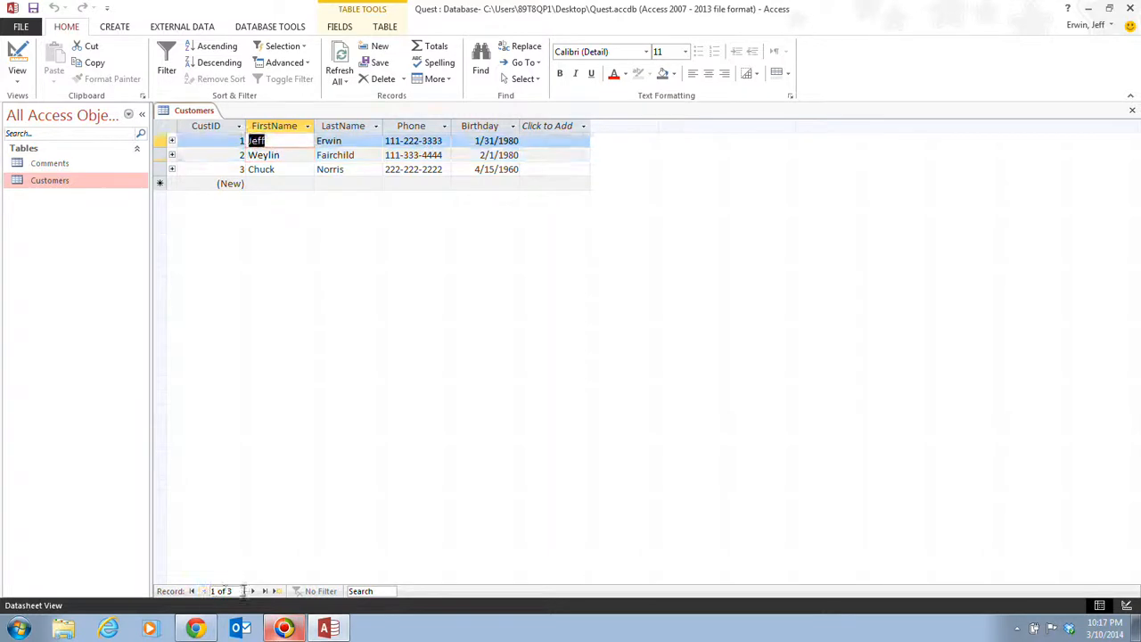
click(253, 592)
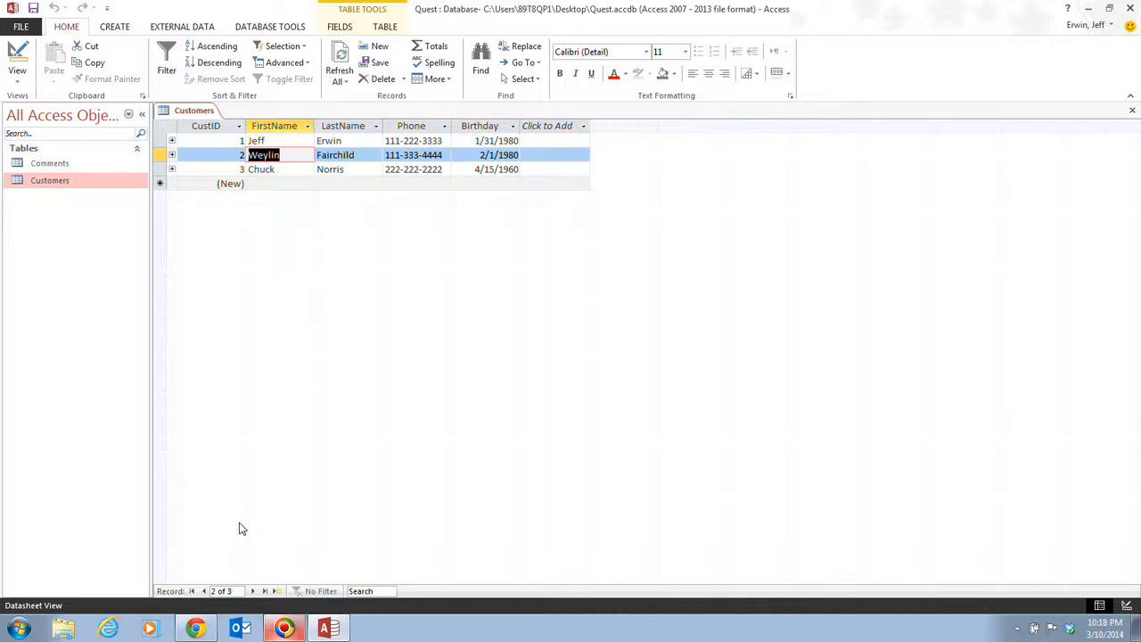
click(266, 183)
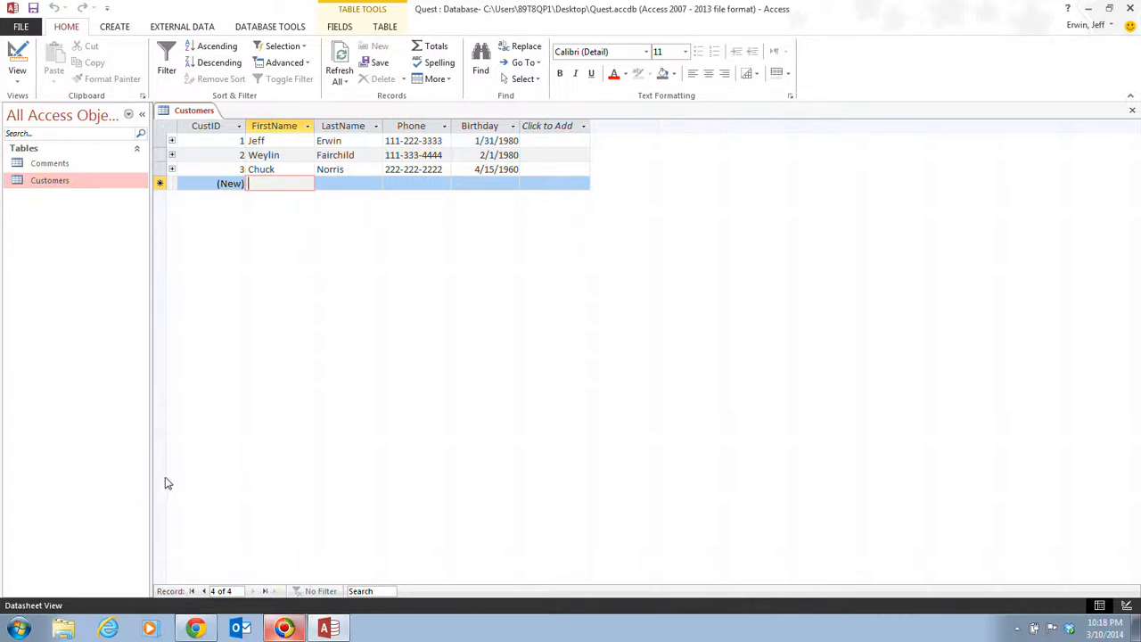
click(293, 140)
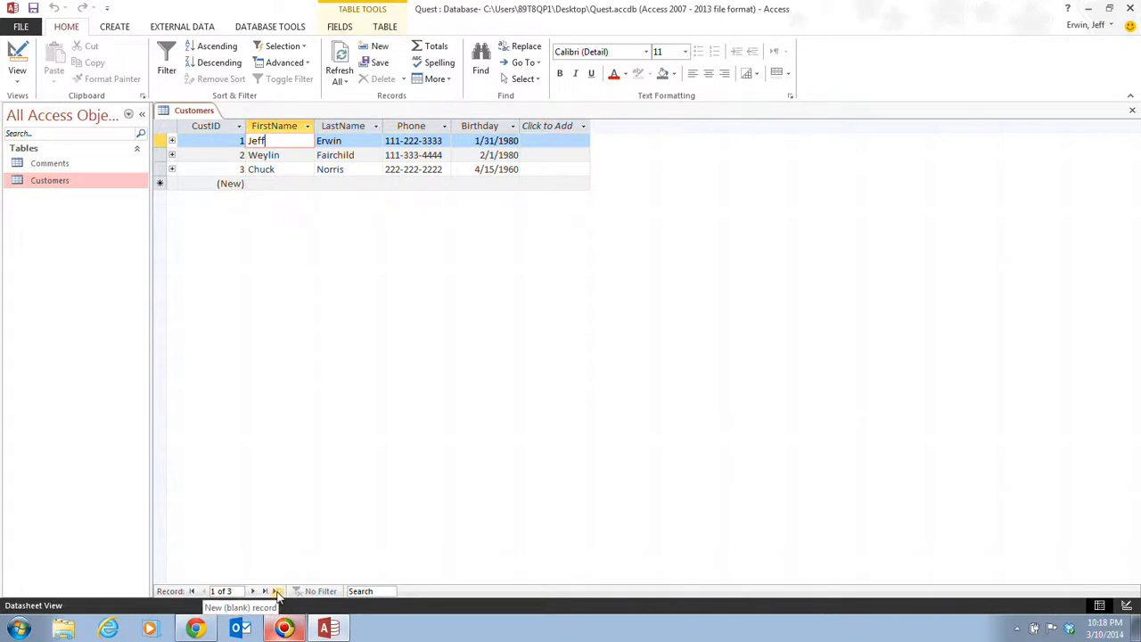
click(277, 593)
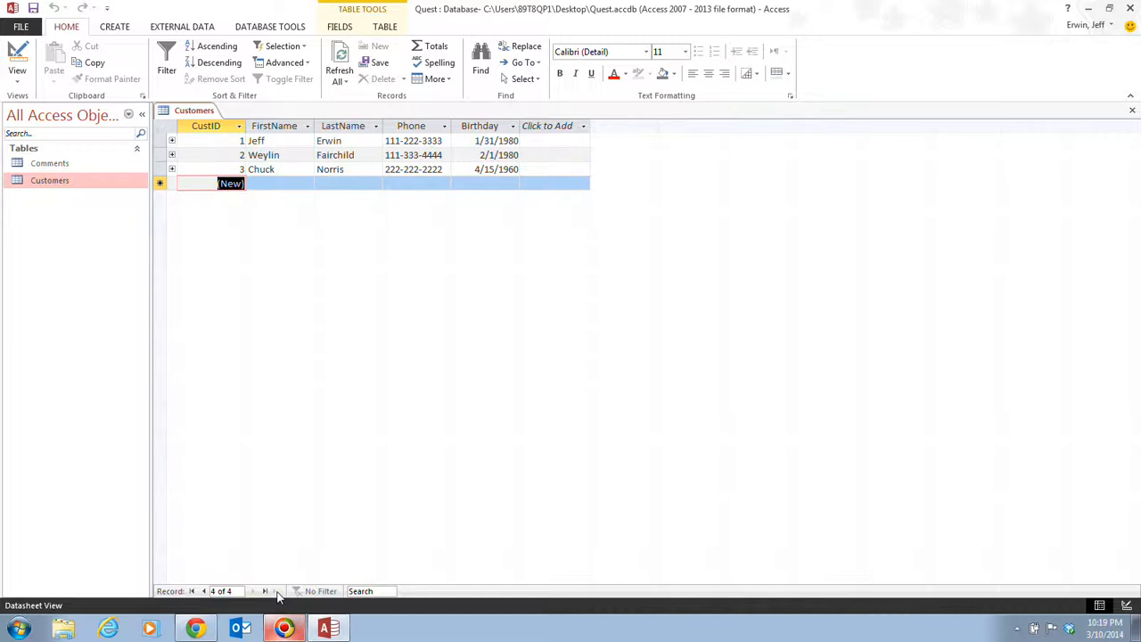
key(Tab)
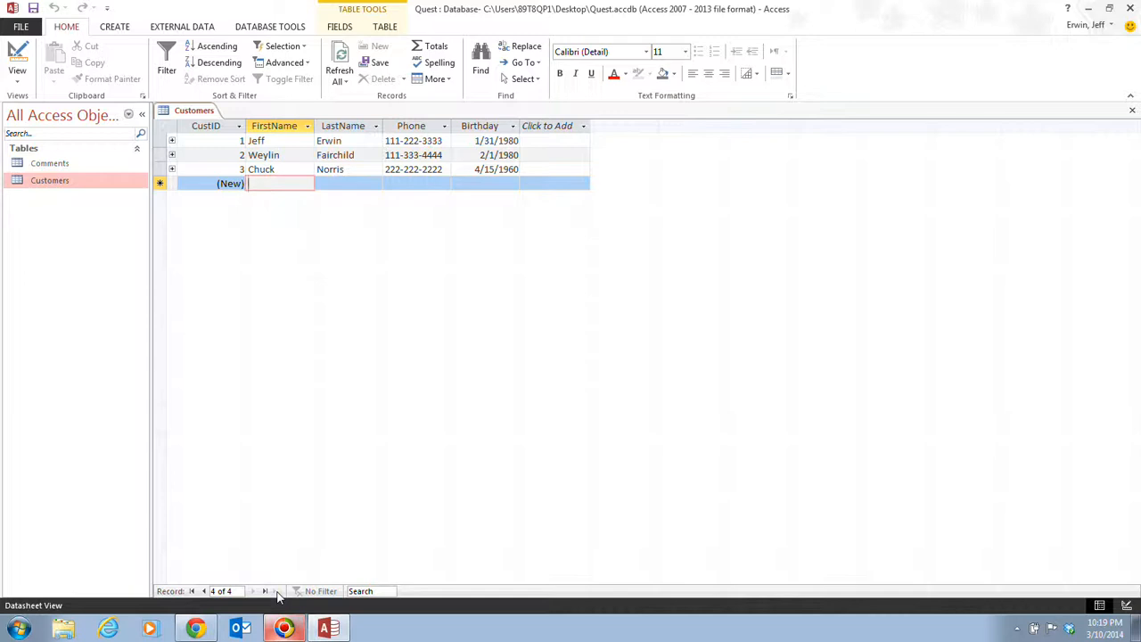
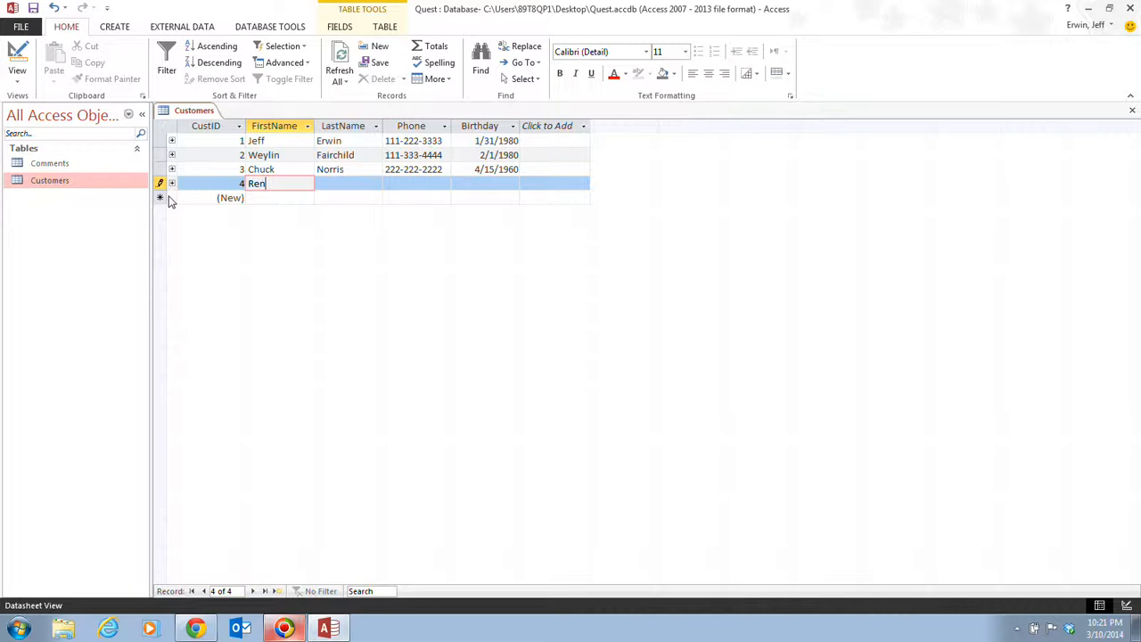
Type the opening letters of the fourth customer's first name in the new record's FirstName cell
key(Tab)
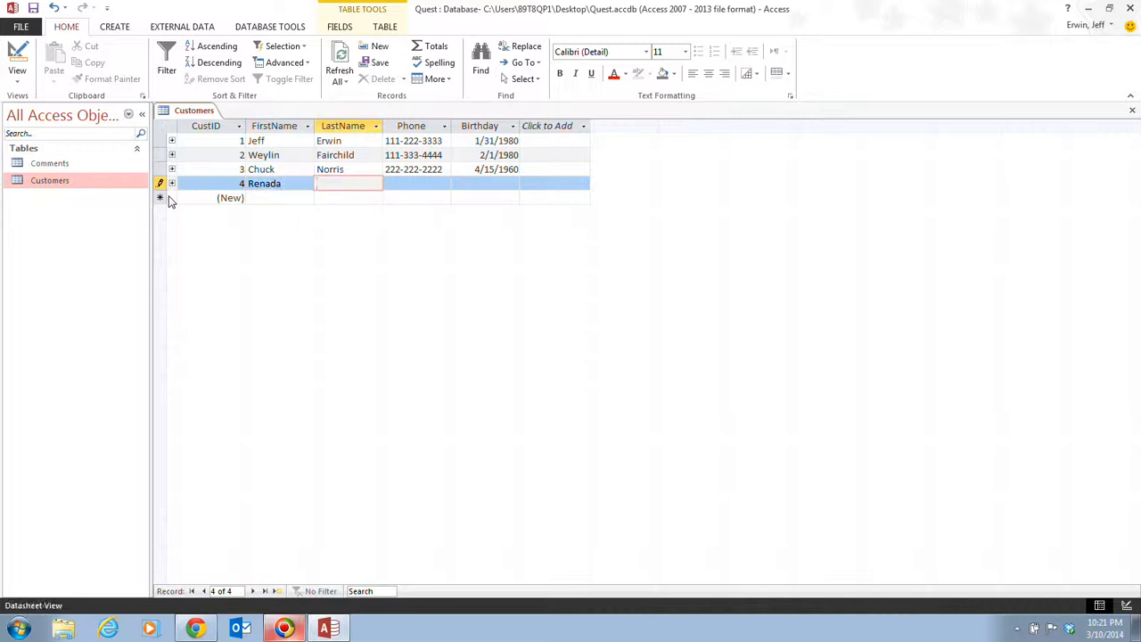
key(Tab)
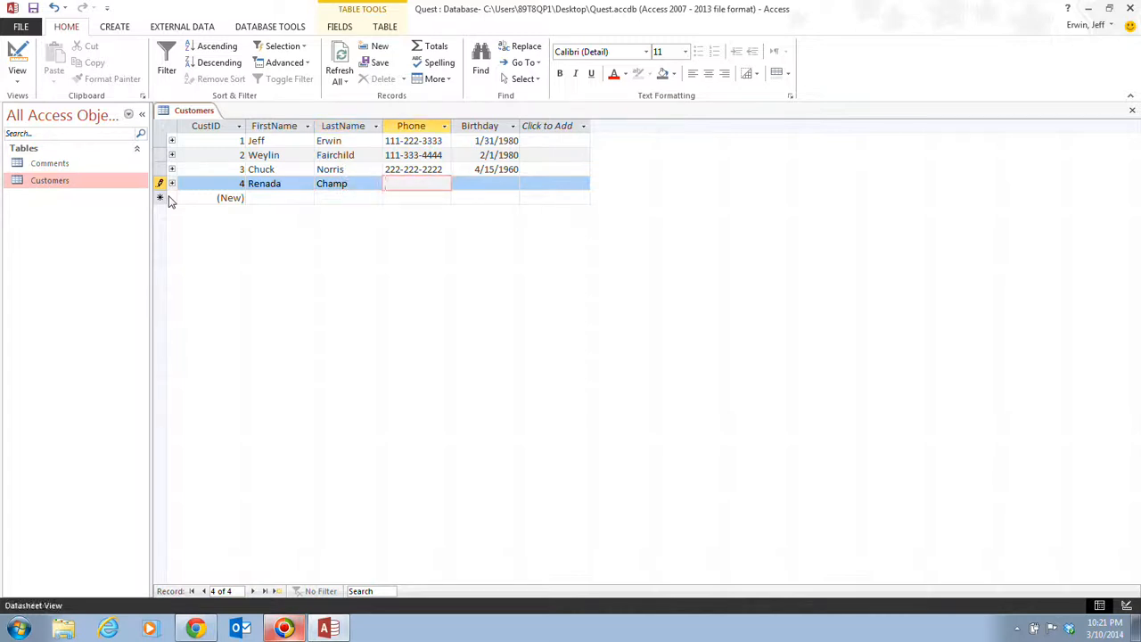
text(444-555-6666)
key(Tab)
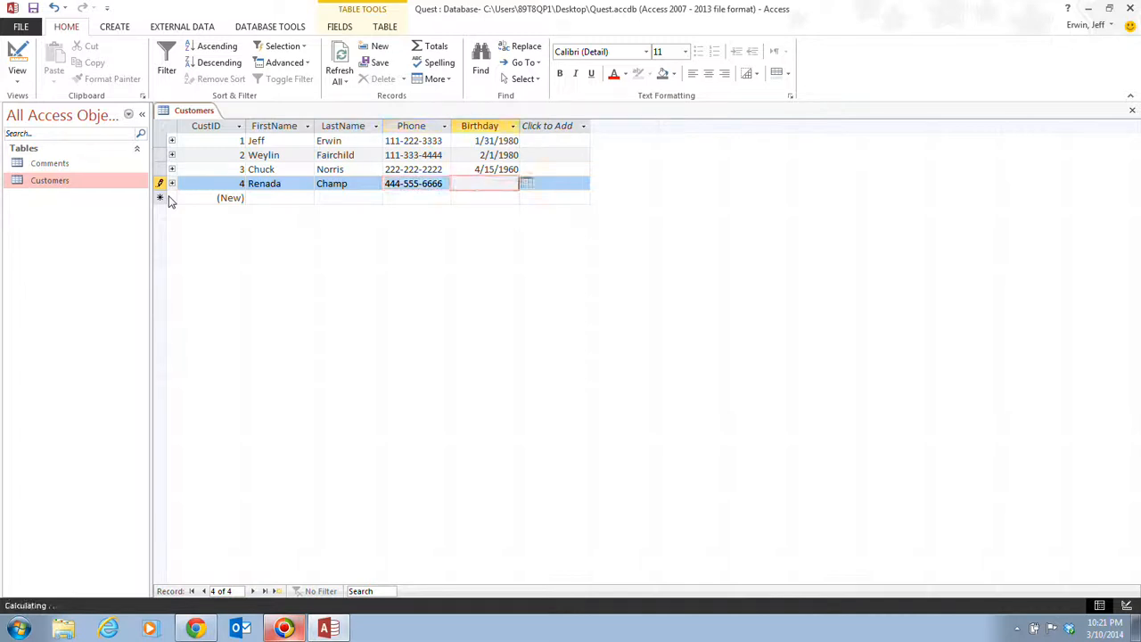
text(4/1/)
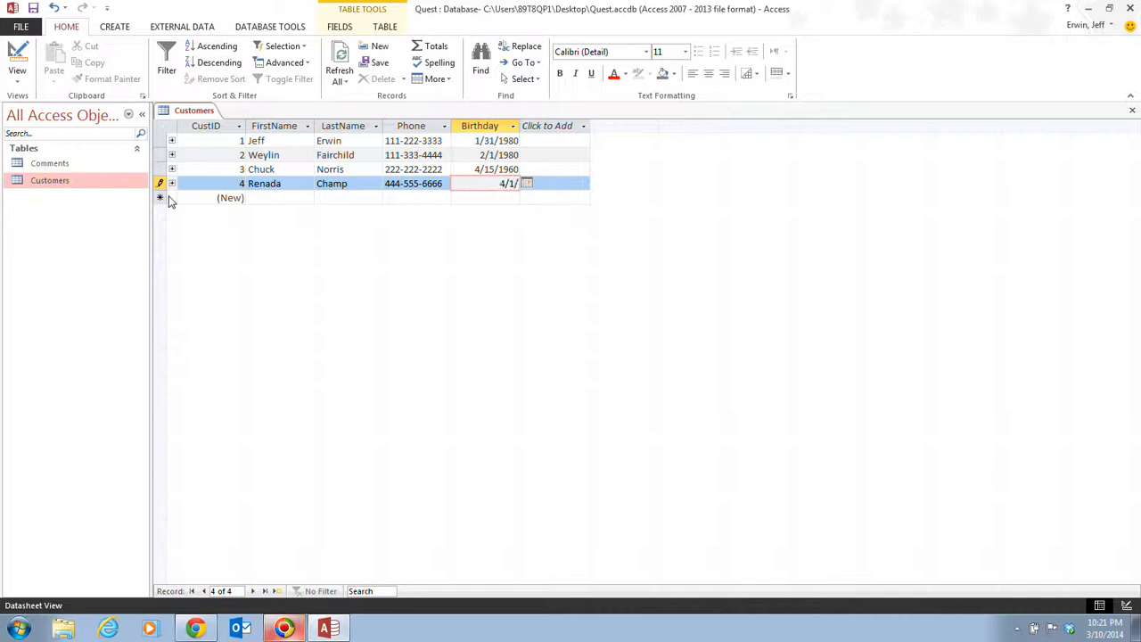
text(1981)
key(Tab)
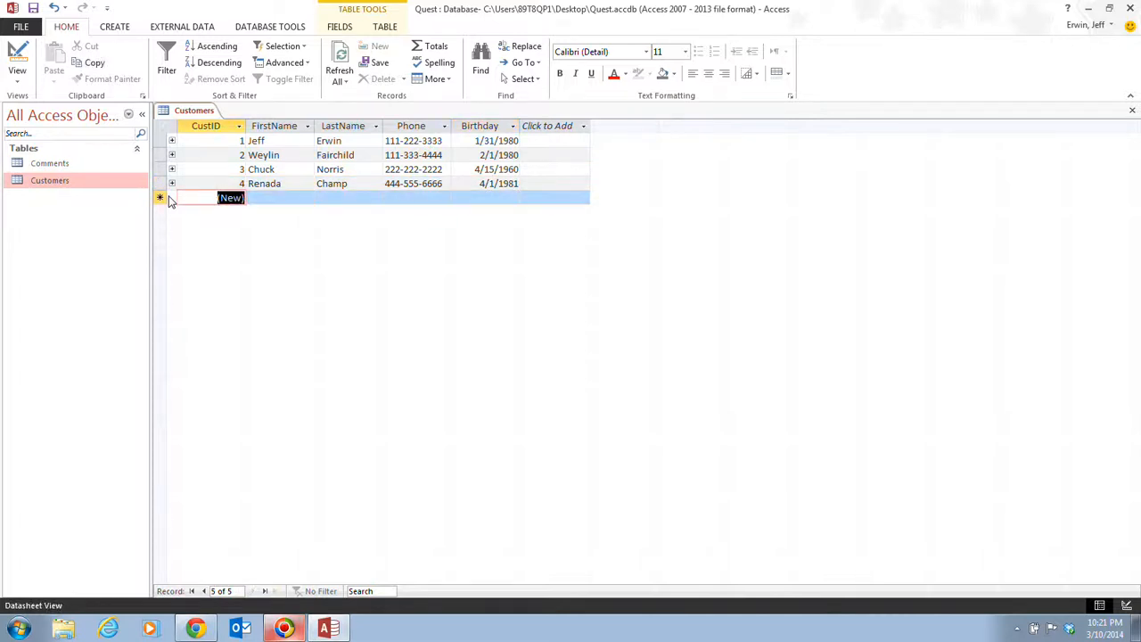
key(Tab)
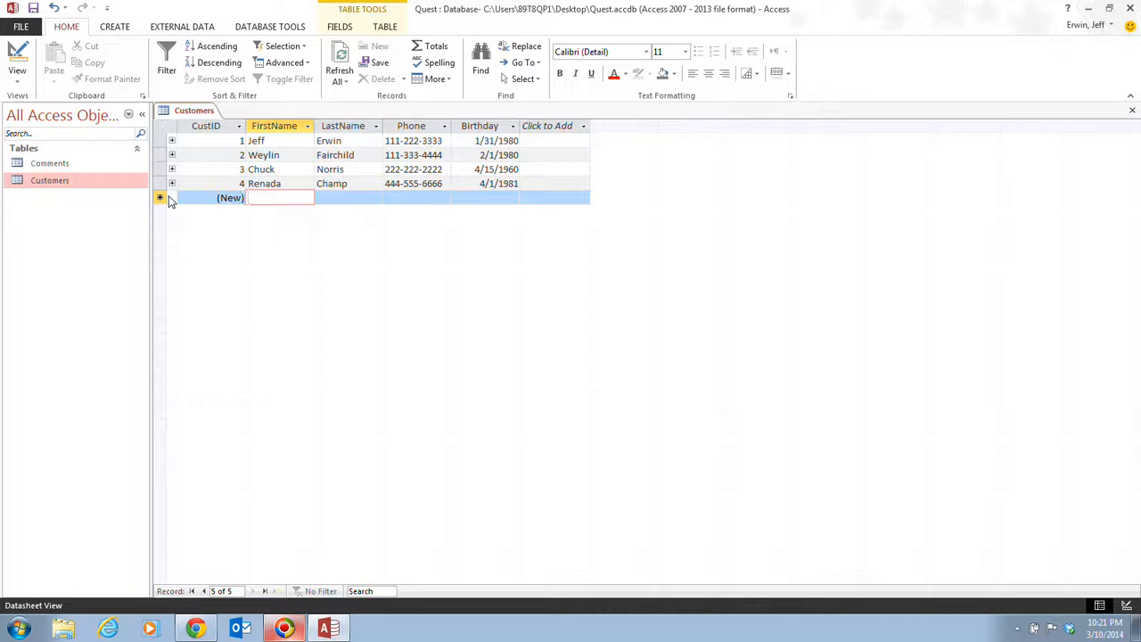
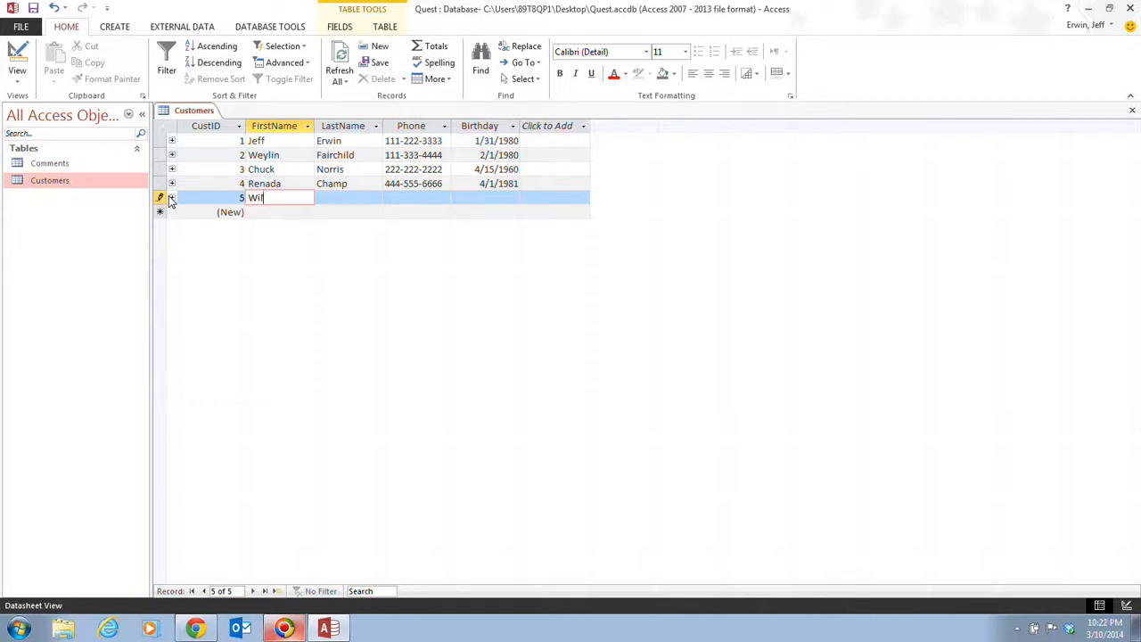
key(Tab)
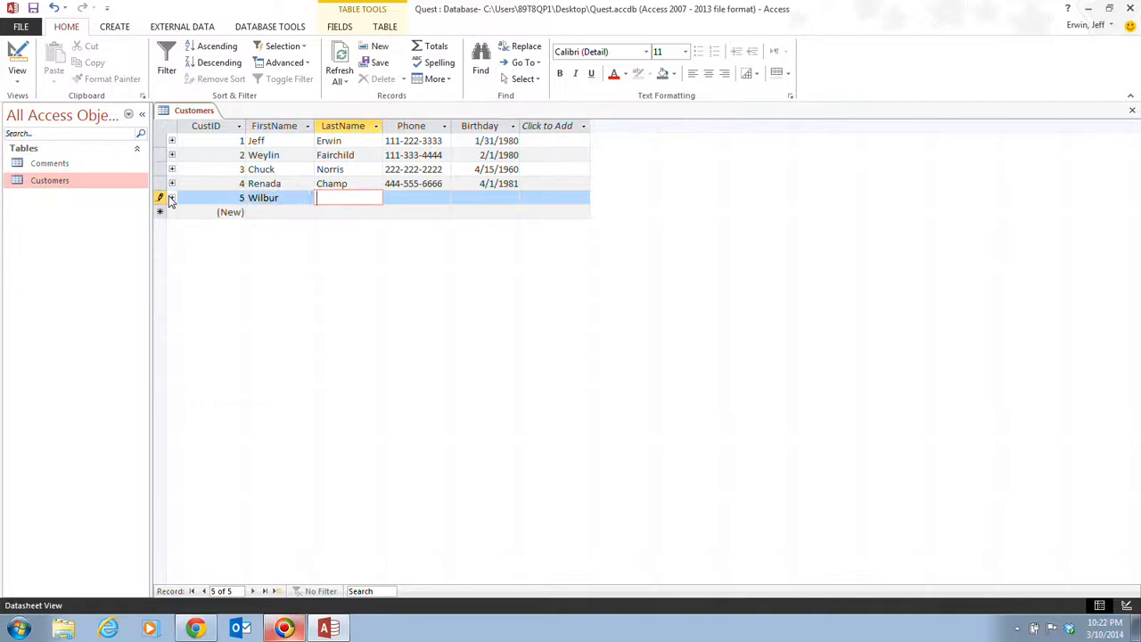
key(Tab)
text(55)
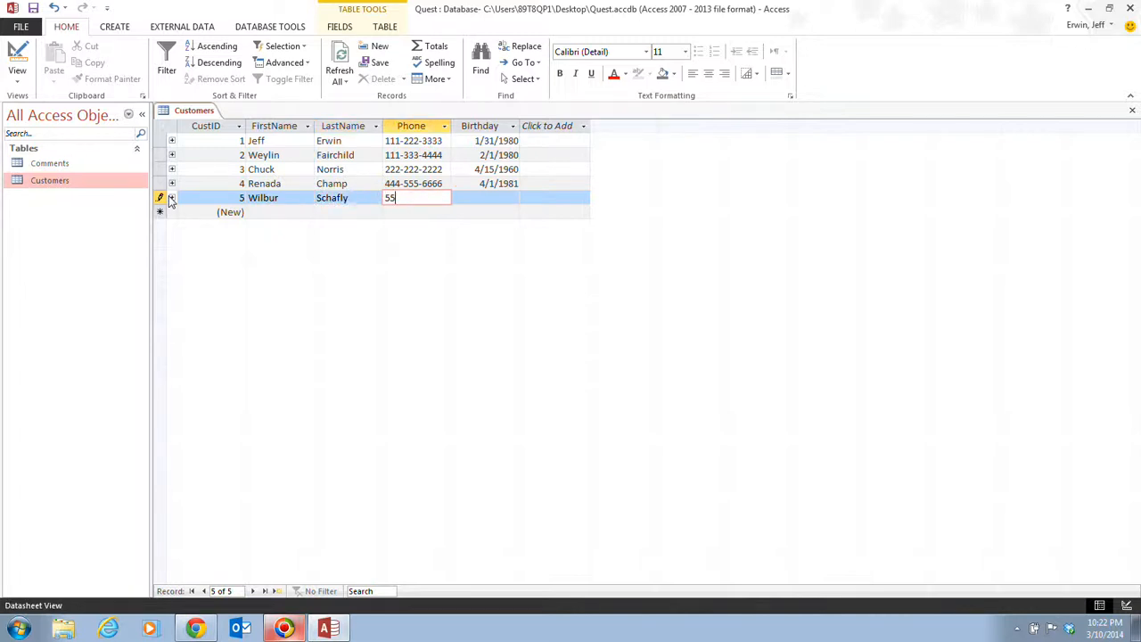
text(5-666-7777)
key(Tab)
text(5/)
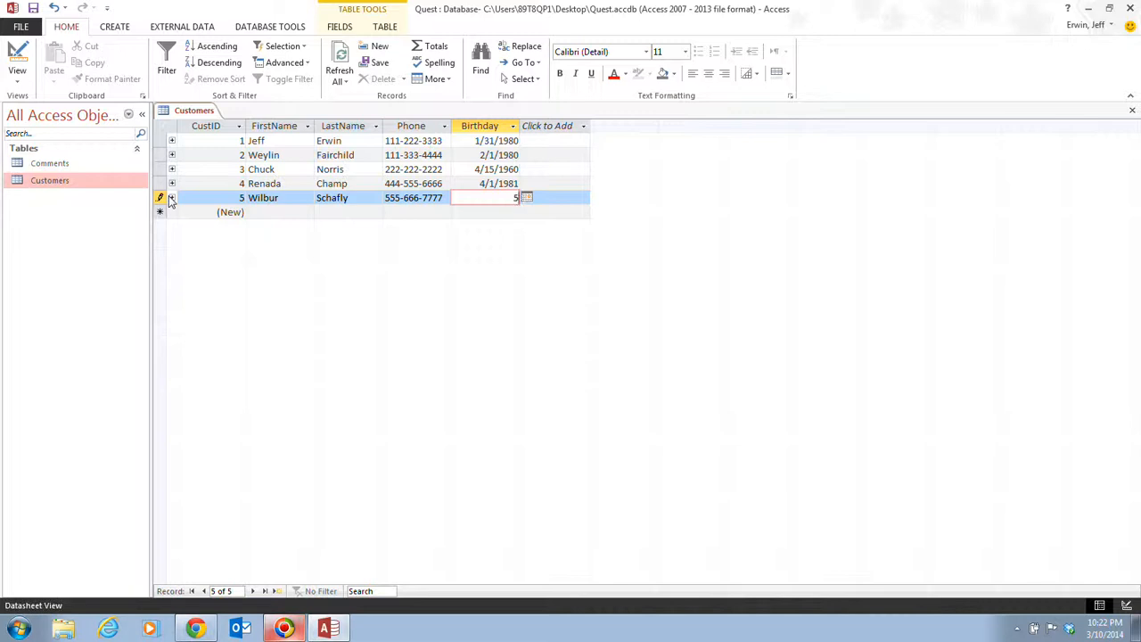
text(1/1982)
key(Tab)
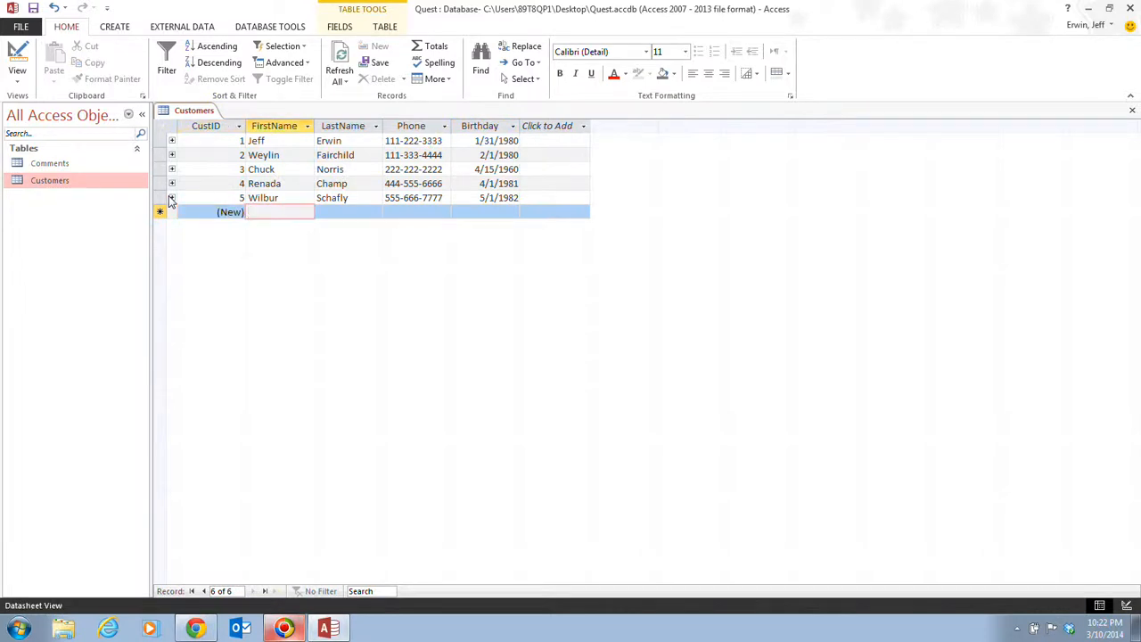
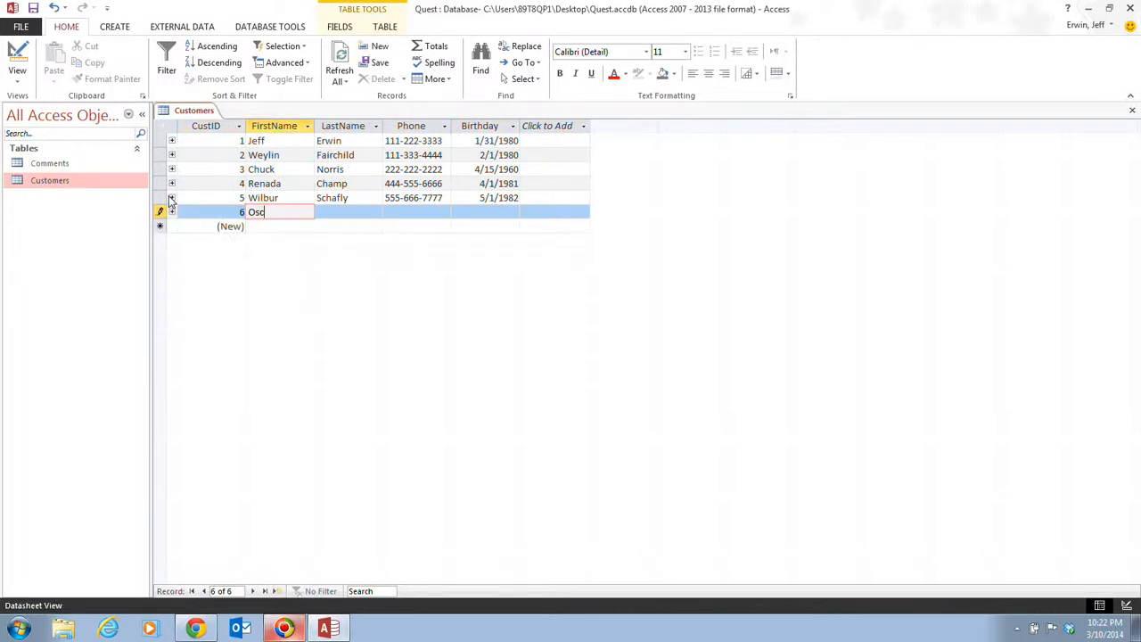
Fill in the sixth customer's first name, last name, phone and 6/1/1983 birthday
key(Tab)
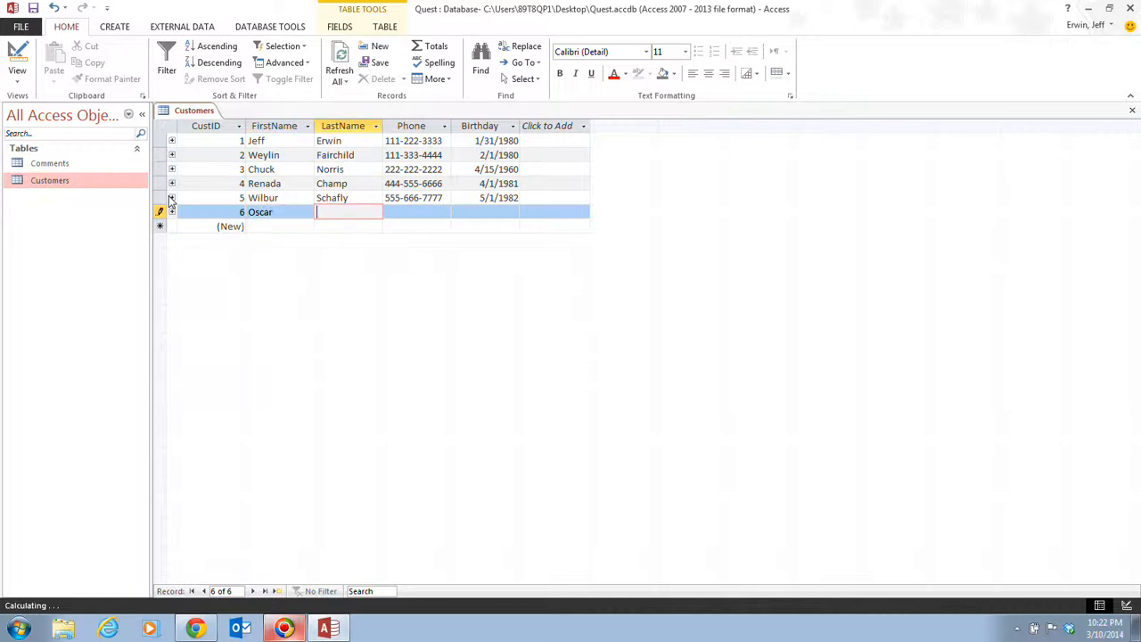
key(Tab)
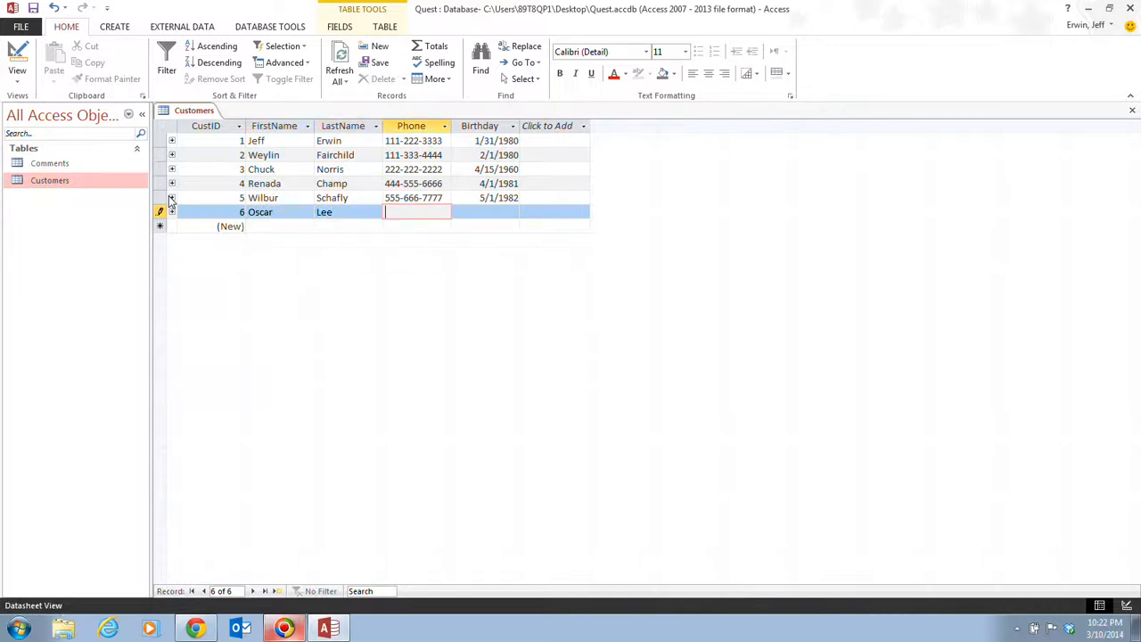
text(666-777-8888)
key(Tab)
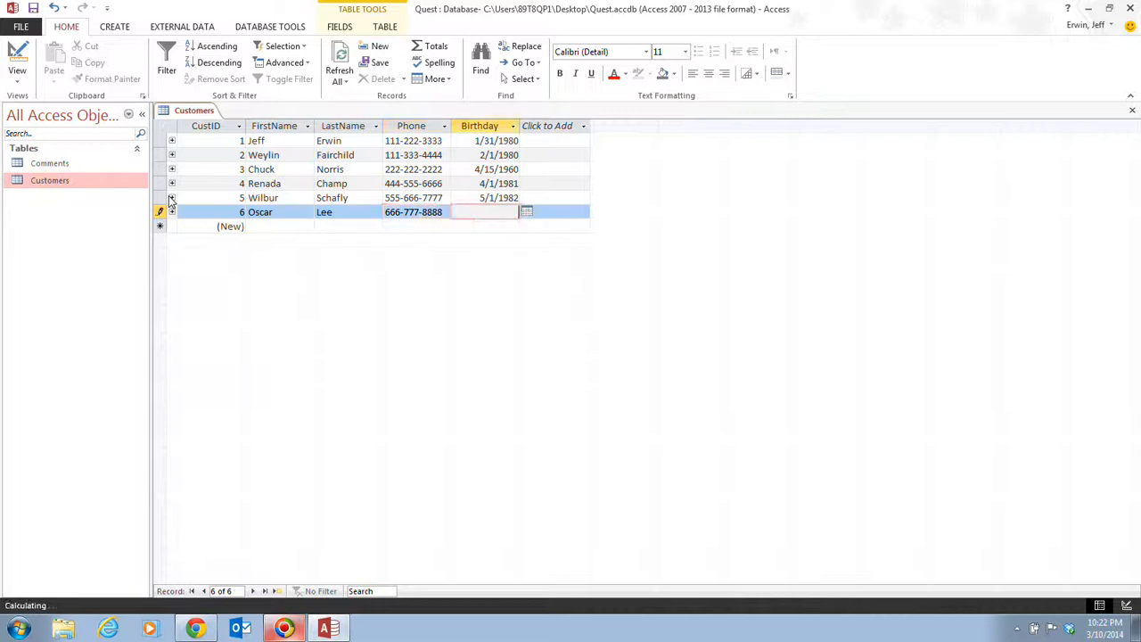
text(6/1/1983)
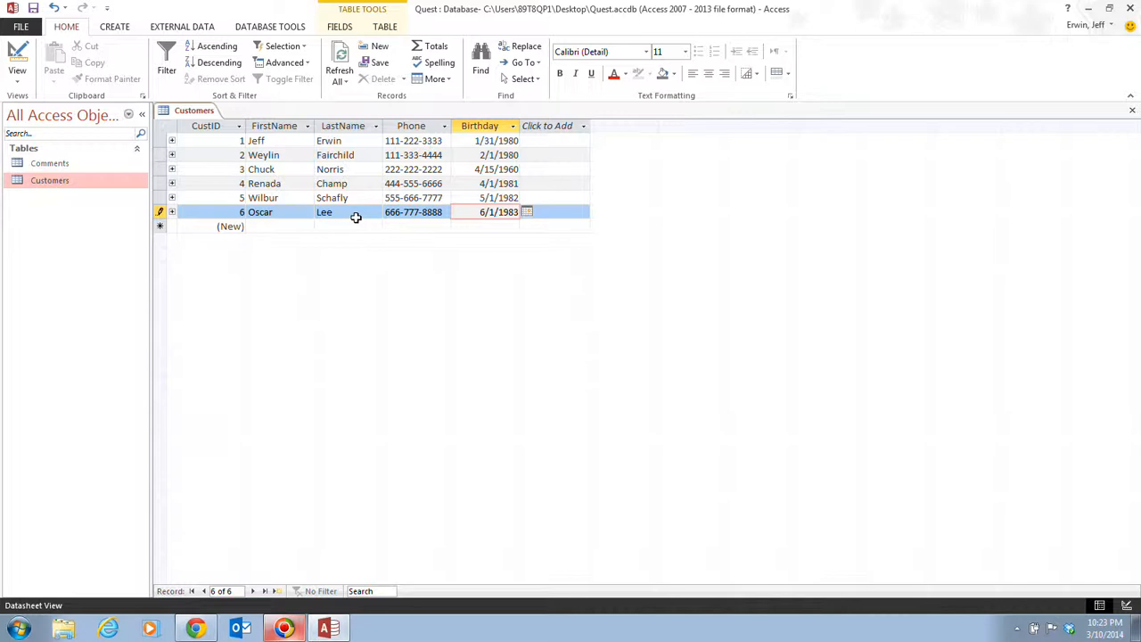
Commit record 6 by moving into the blank new-record row's FirstName cell
click(278, 227)
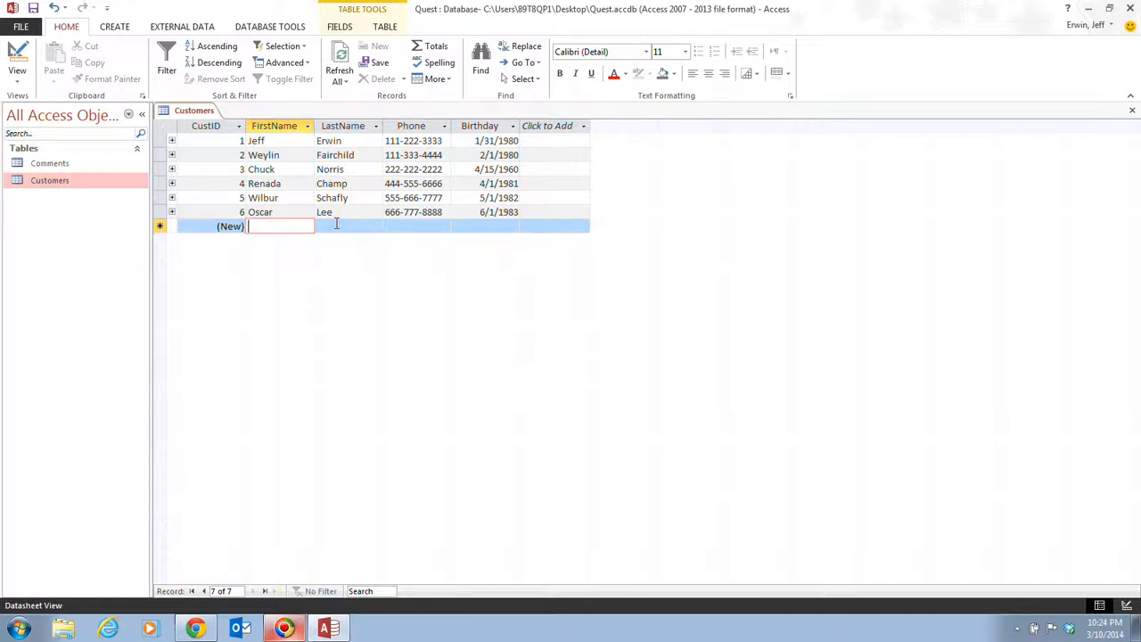
Return to the FirstName cell of customer record 6
click(296, 213)
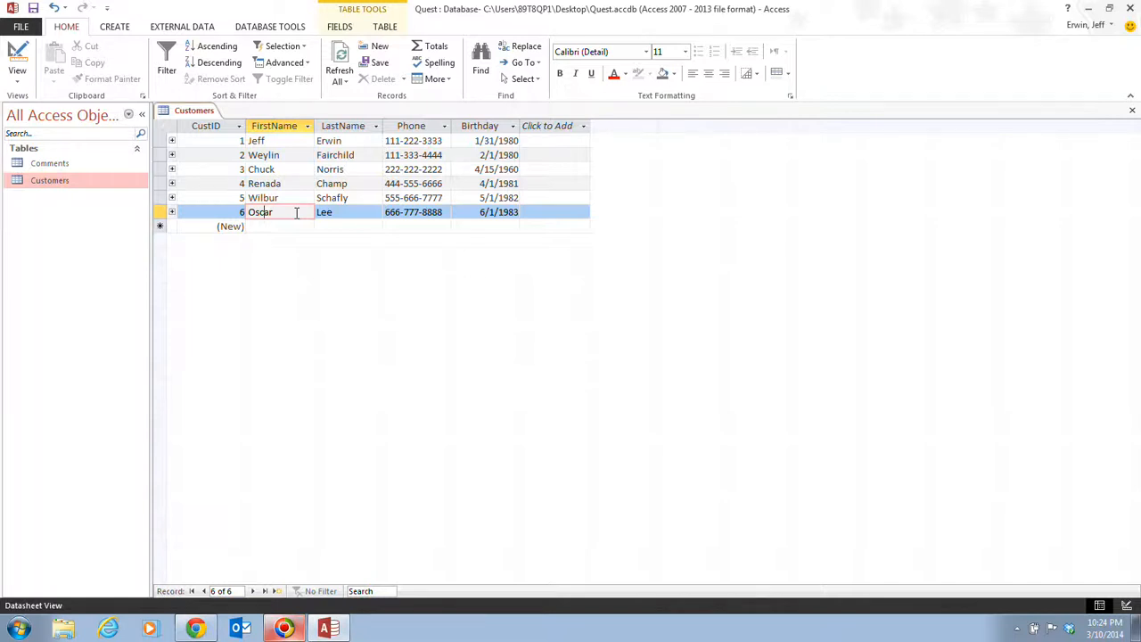
key(Tab)
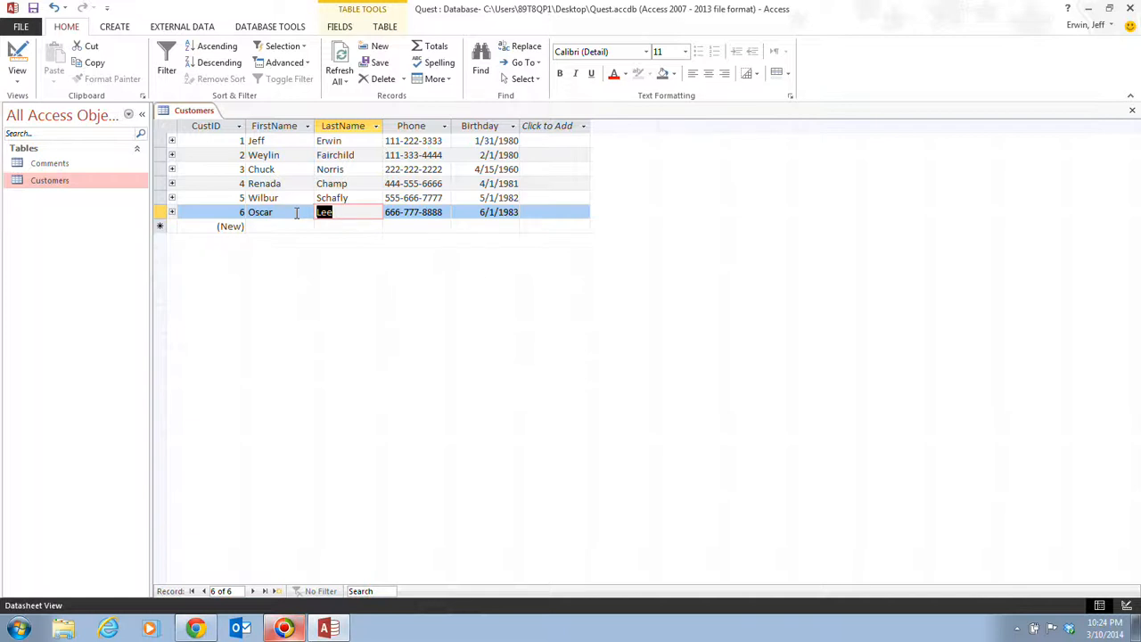
key(Right)
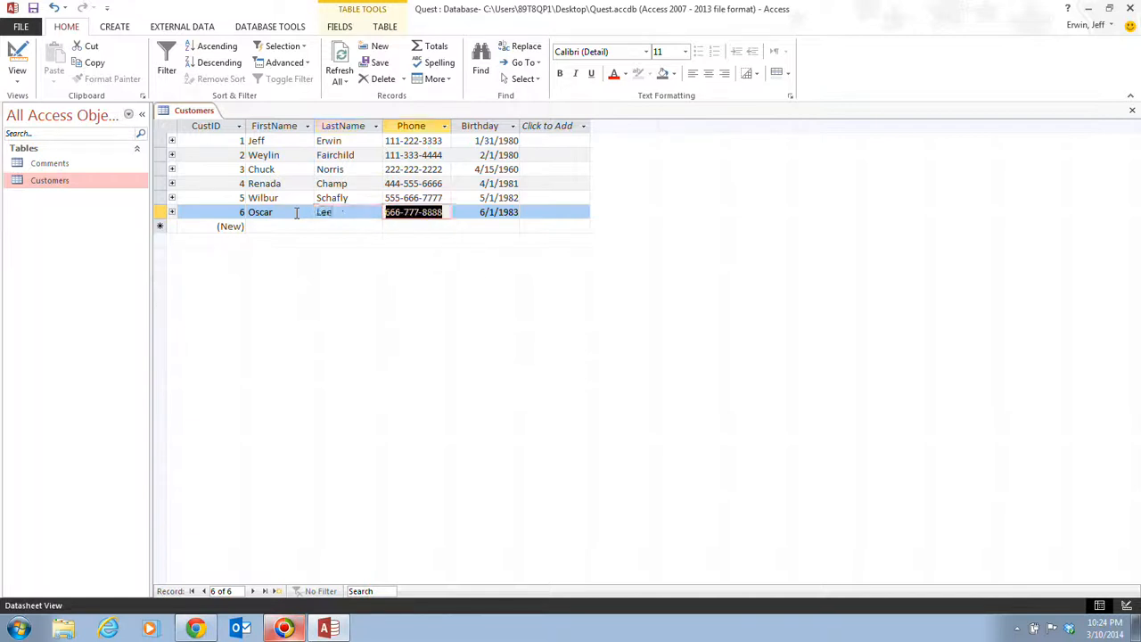
key(Up)
key(Up)
key(Up)
key(Left)
key(Left)
key(Left)
key(Down)
key(Down)
key(Right)
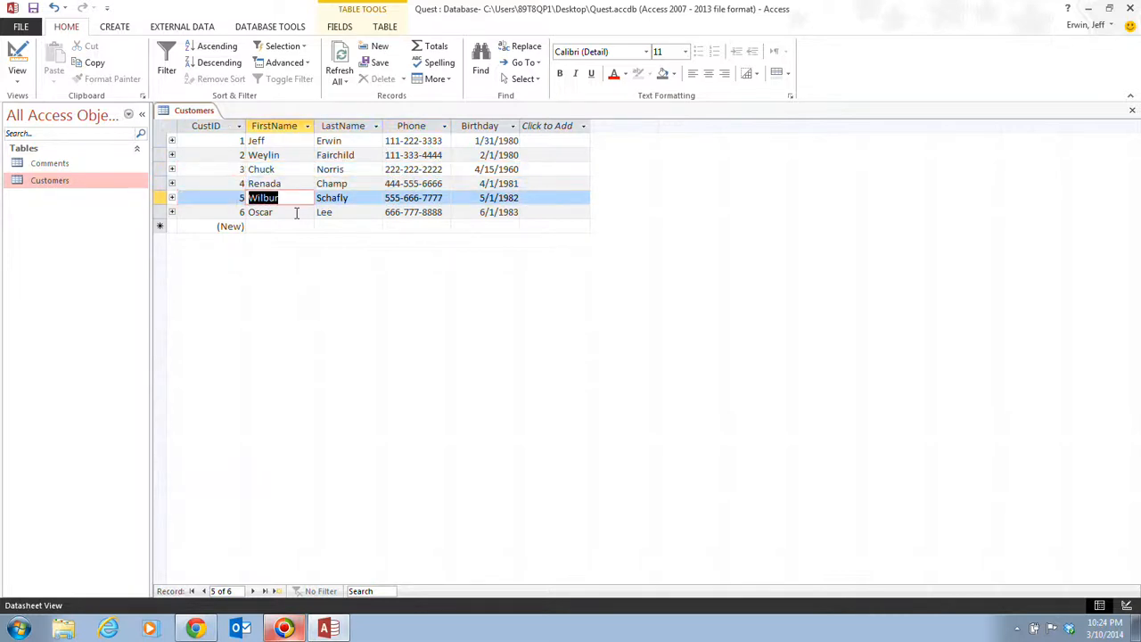
key(Right)
key(Right)
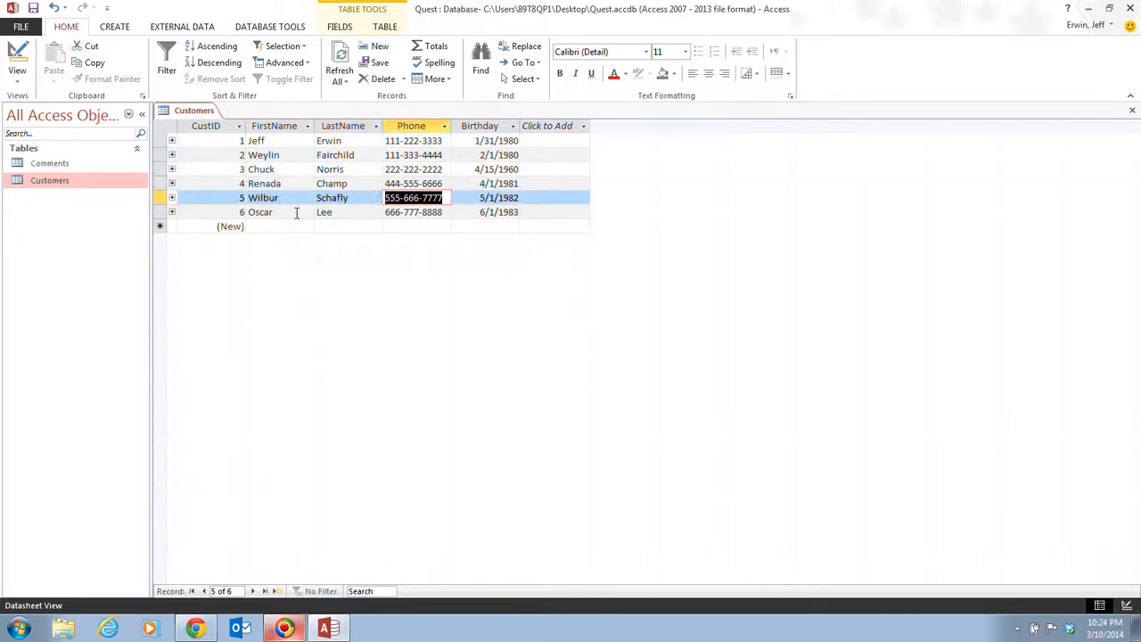